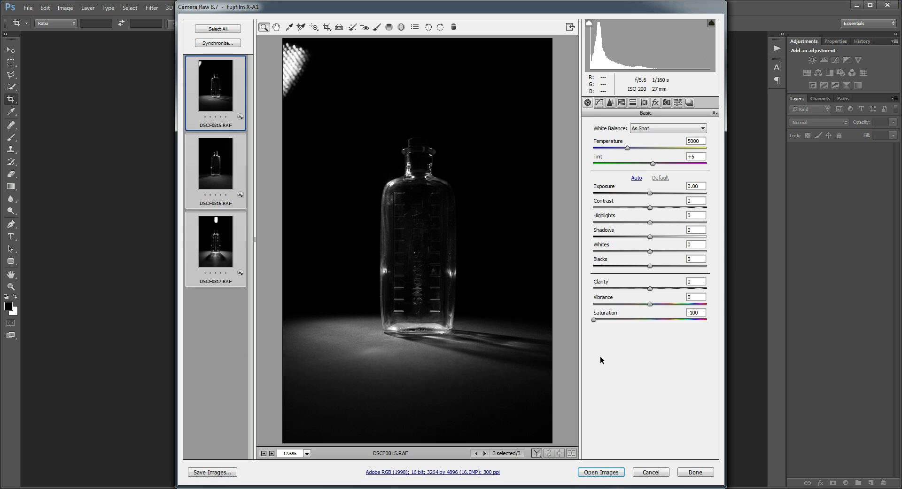
Preview each of the three bottle shots in Camera Raw, then select all three to open as objects.
key("Return")
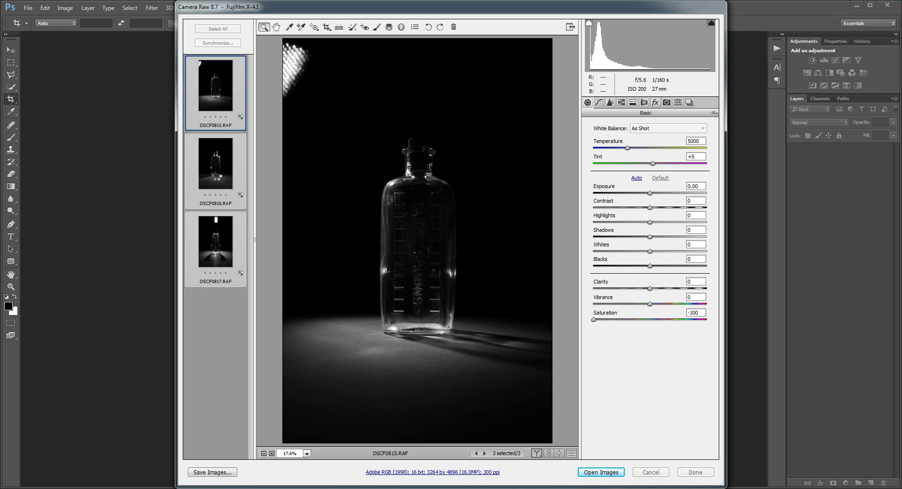
left_click(217, 176)
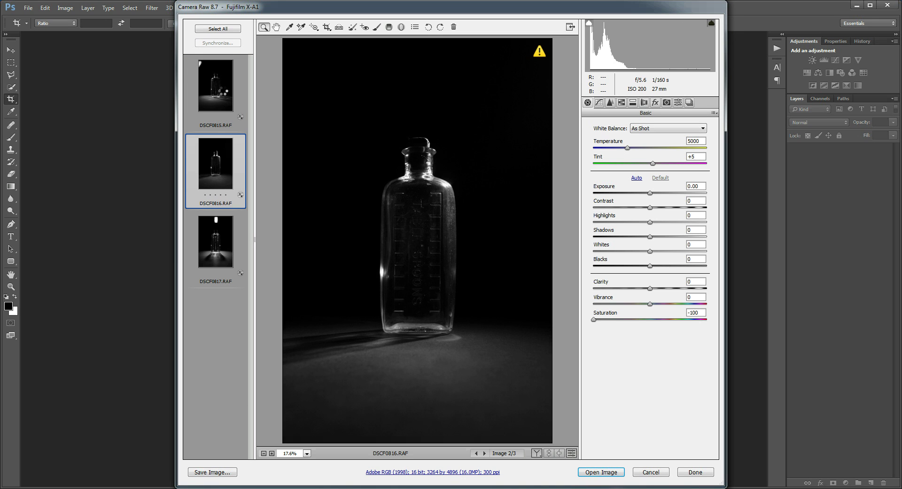
left_click(222, 93)
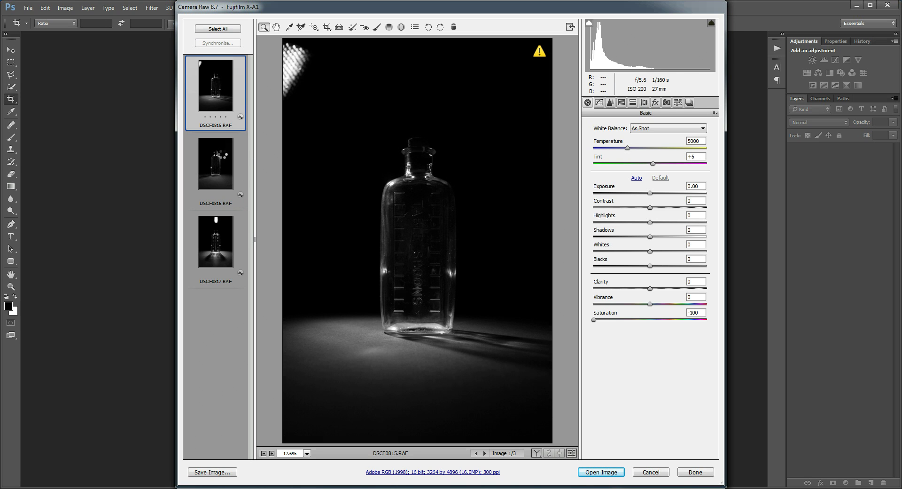
left_click(223, 155)
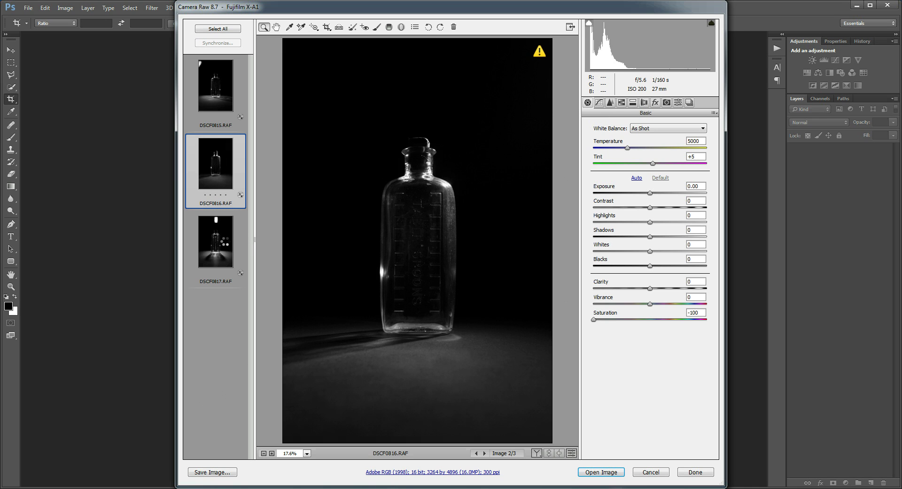
left_click(221, 240)
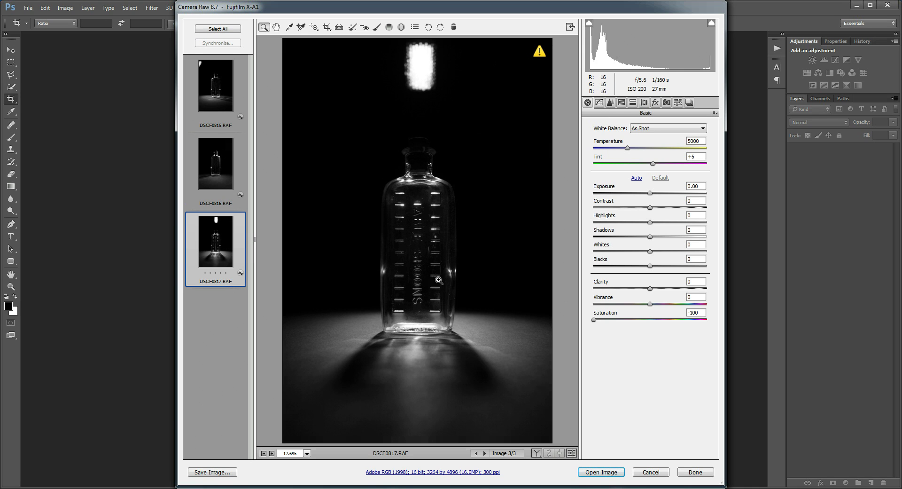
left_click(226, 89, "shift")
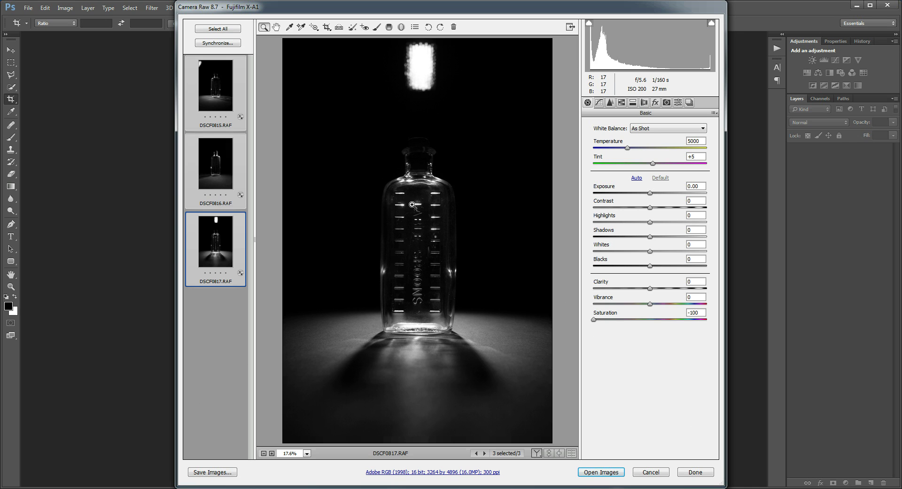
key("shift")
Open DSCF0815, DSCF0816 and DSCF0817 in Photoshop as smart-object documents.
left_click(611, 473, "shift")
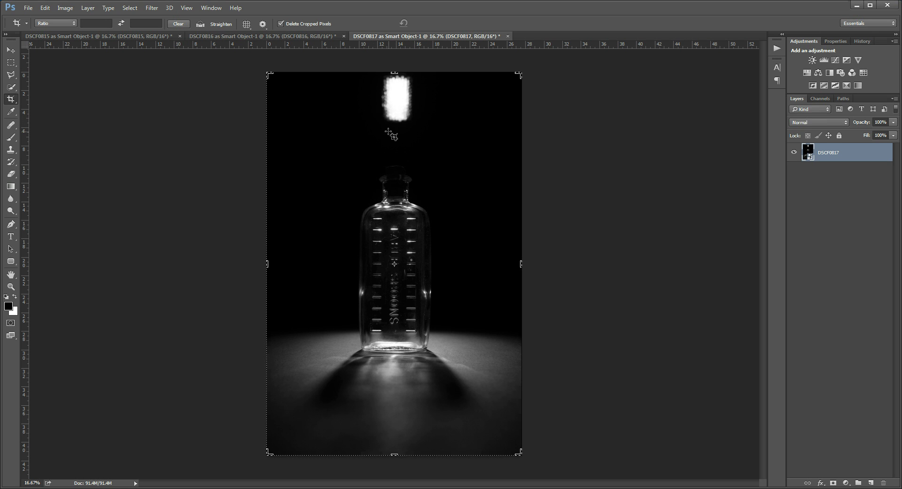
Create a white 3264 × 4896 px, 300 ppi, 16-bit RGB document from the Clipboard preset.
left_click(29, 7)
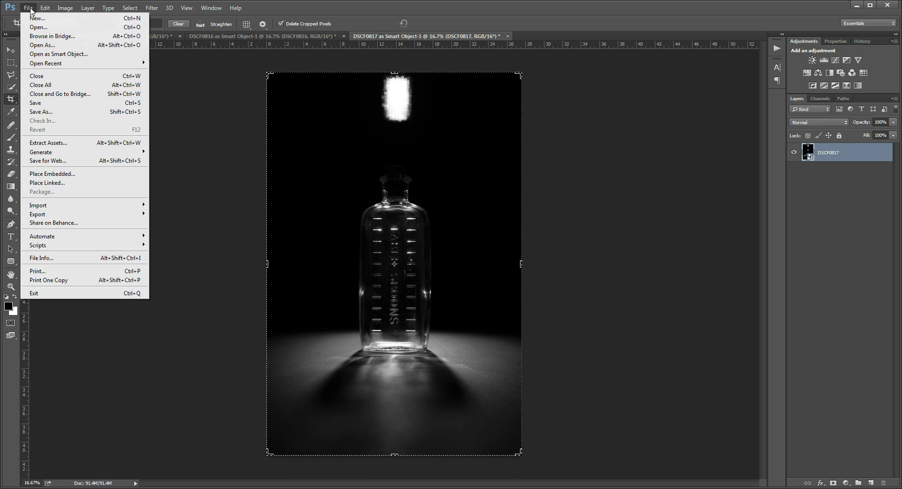
left_click(34, 19)
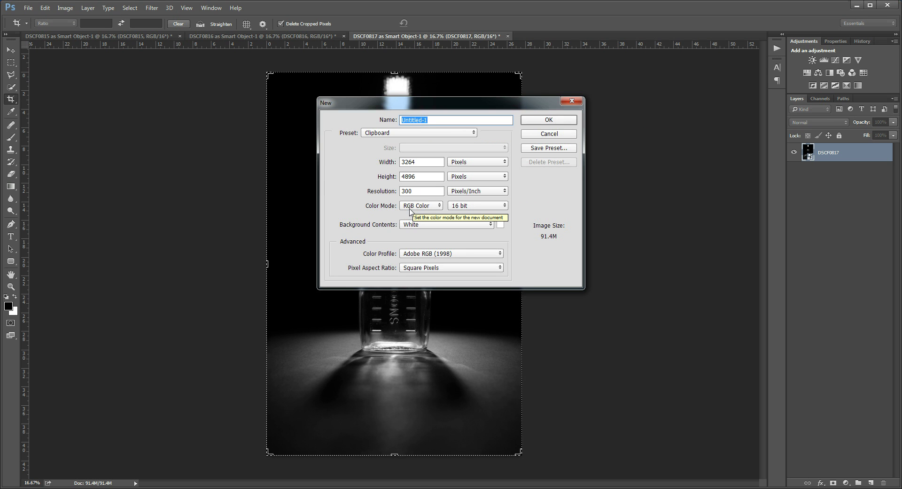
left_click(554, 120)
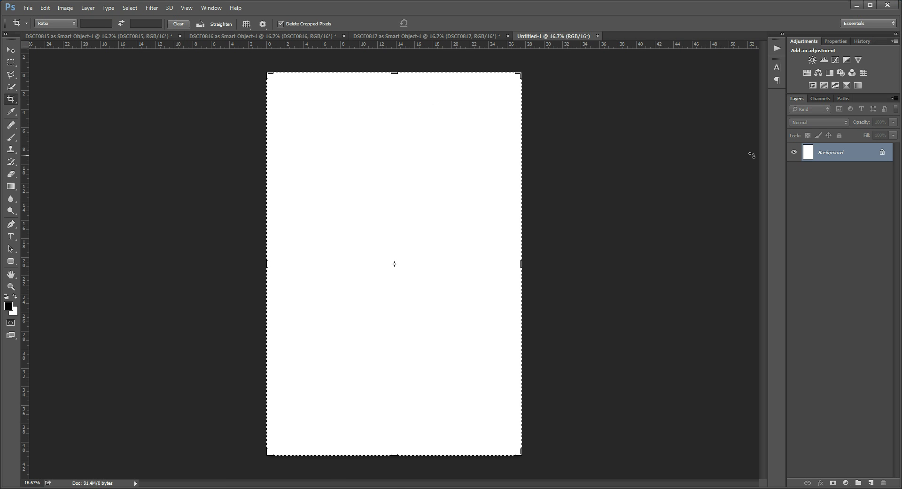
Display Untitled-1's channels, glance at the DSCF0817 photo, then return to Untitled-1.
left_click(819, 99)
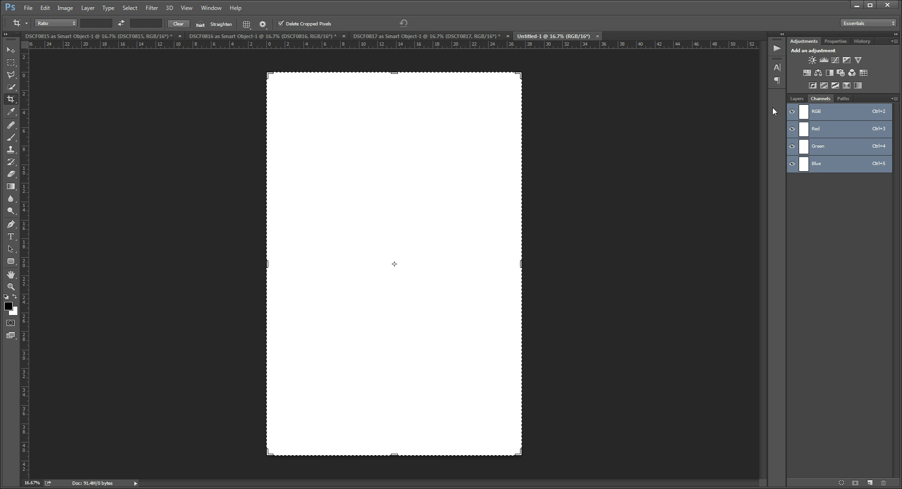
left_click(211, 8)
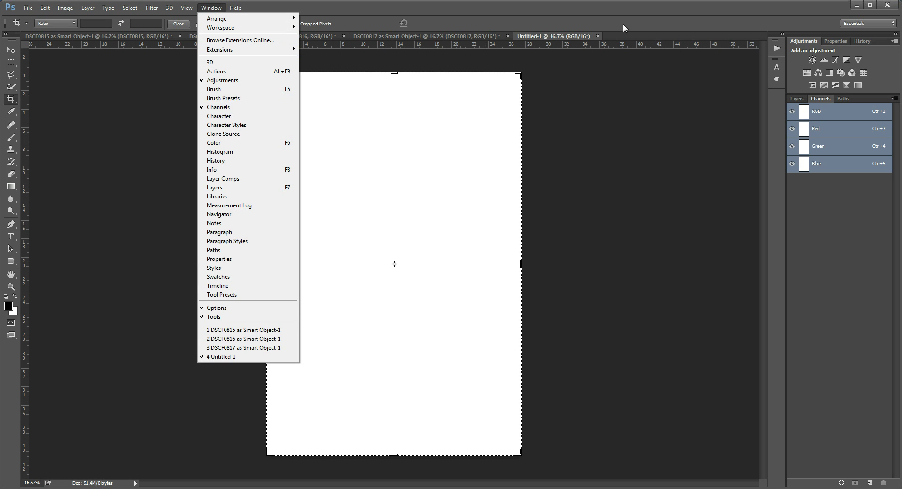
left_click(634, 9)
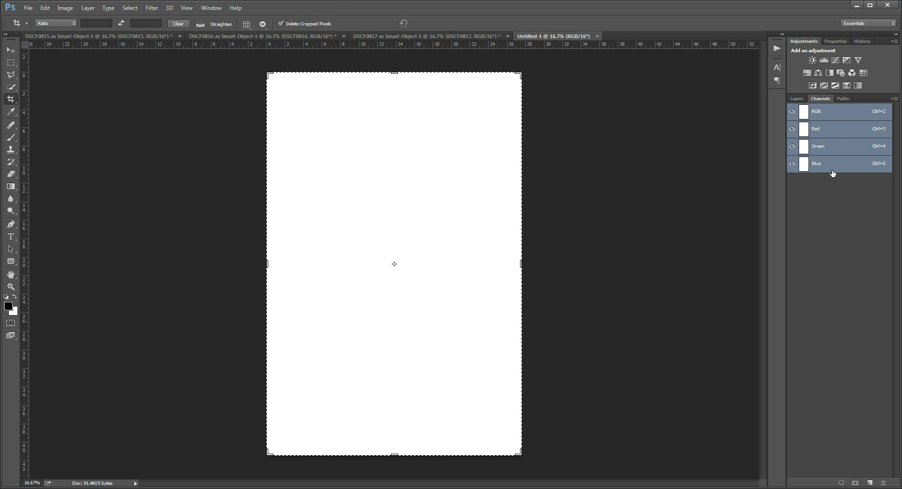
left_click(387, 34)
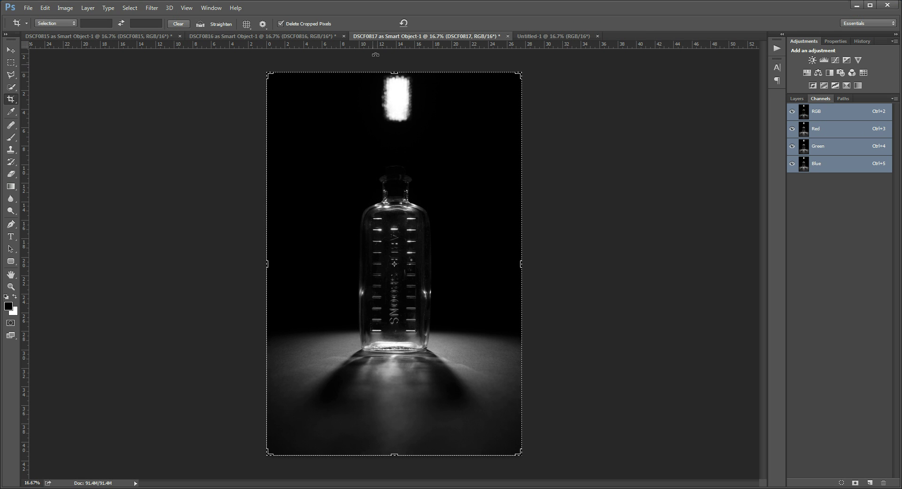
left_click(545, 36)
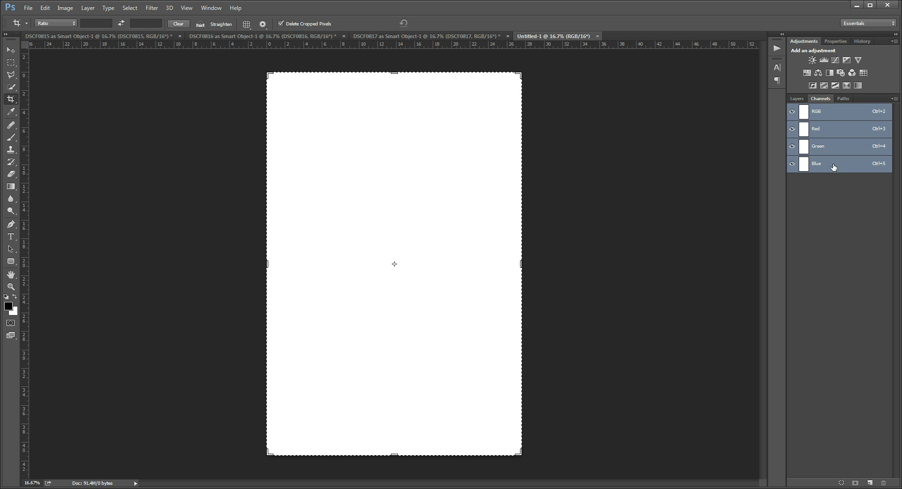
Target Untitled-1's Red channel for the bottle image, then switch back to DSCF0817.
left_click(835, 130)
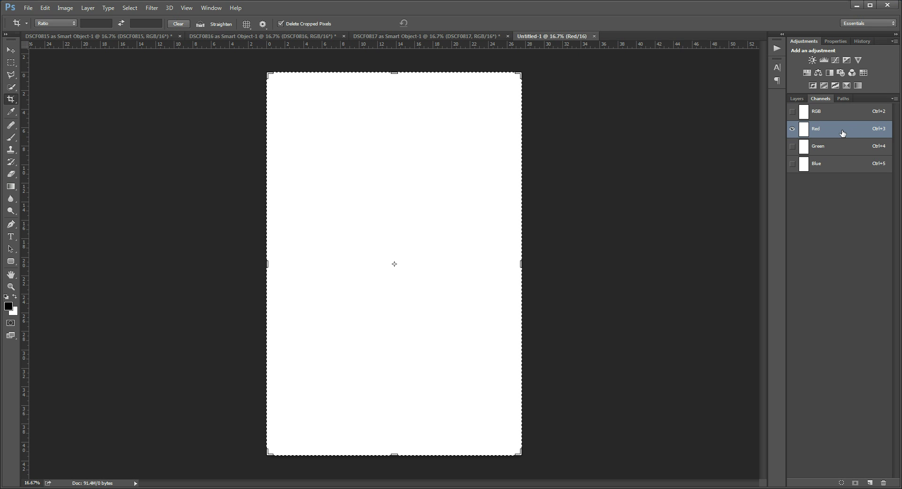
left_click_drag(842, 133, 798, 147)
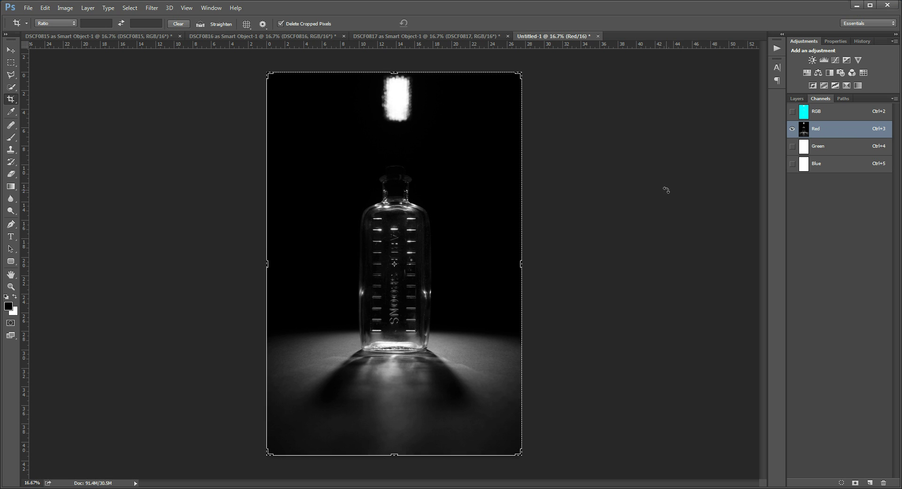
left_click(430, 38)
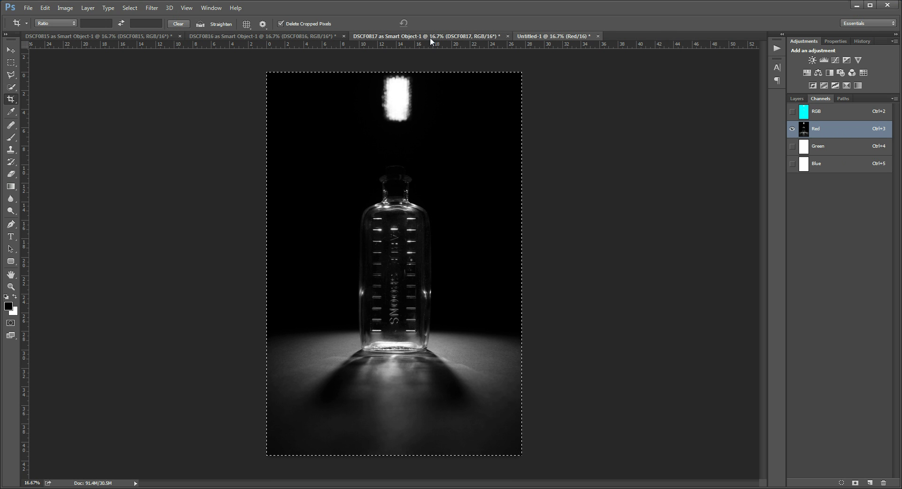
Close DSCF0817 without saving and bring the DSCF0816 photo to the front.
left_click(508, 36)
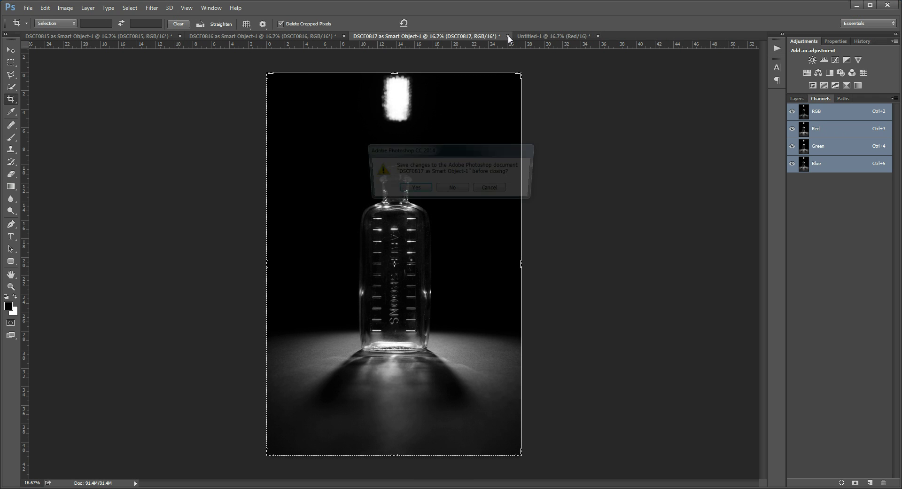
left_click(453, 190)
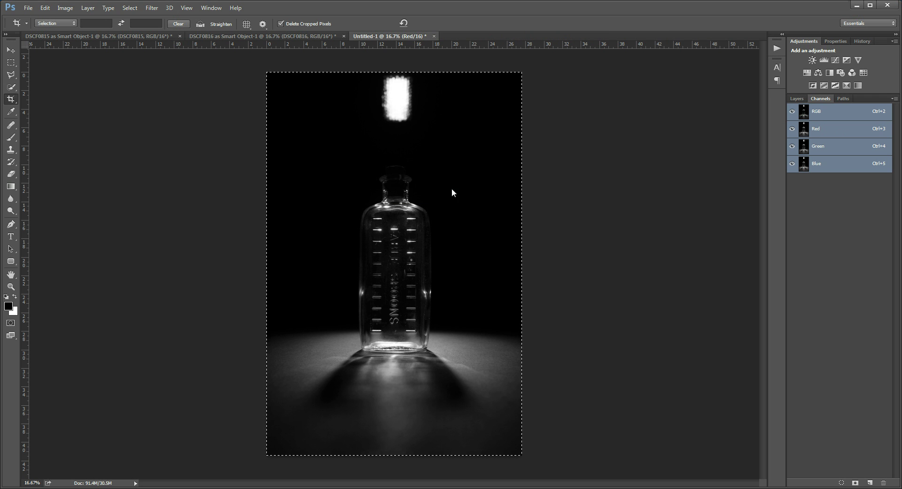
left_click(198, 36)
key("ctrl+Tab")
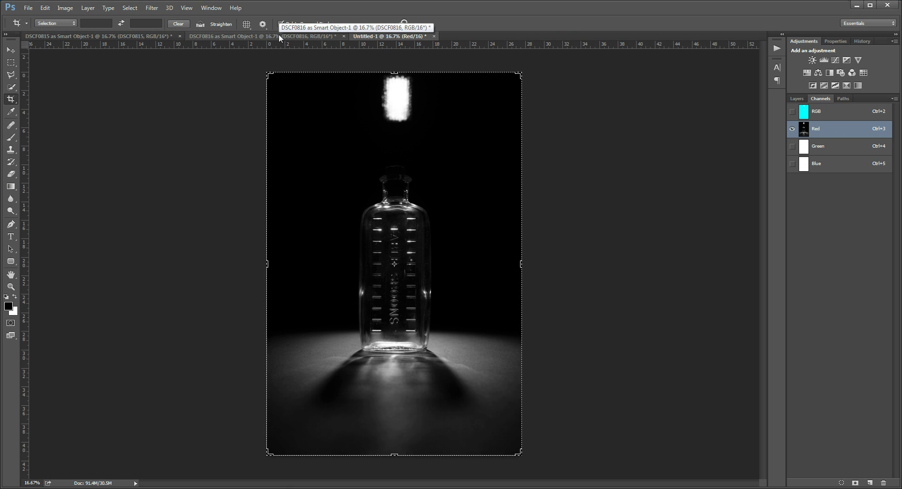
left_click(277, 36)
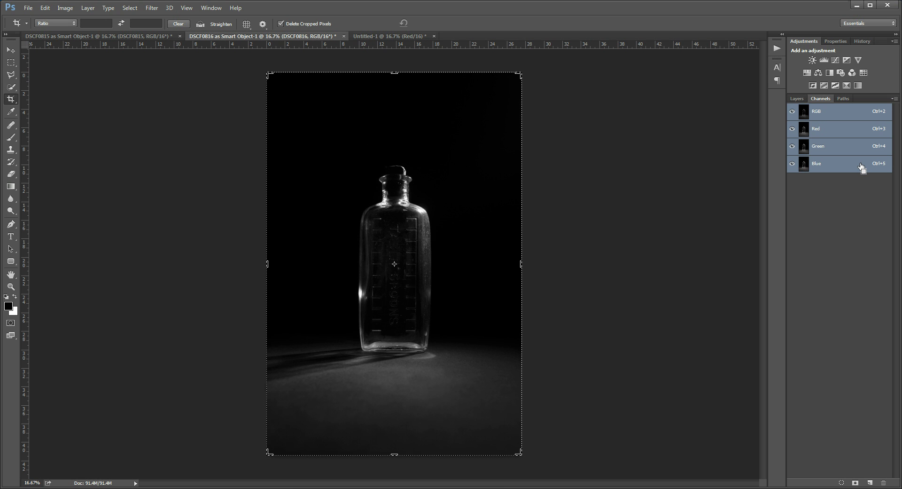
Put the DSCF0816 bottle shot into Untitled-1's Blue channel, then close DSCF0816.
left_click(388, 36)
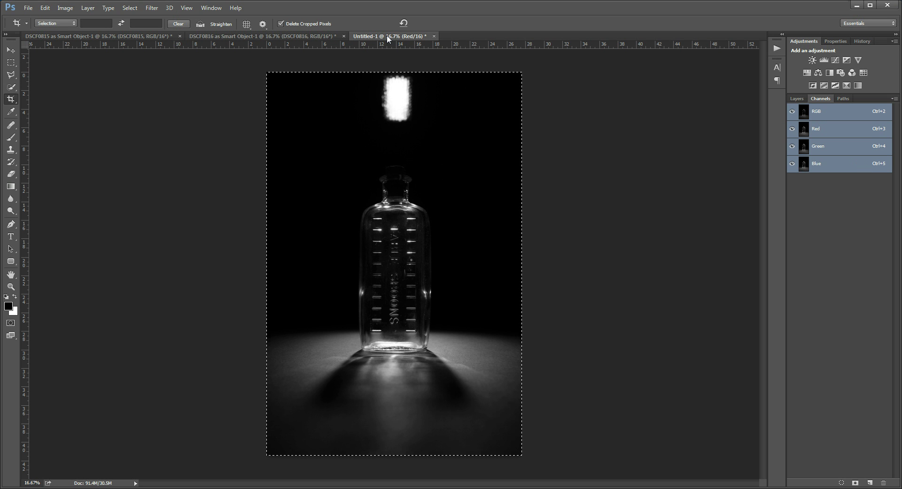
key("ctrl+3")
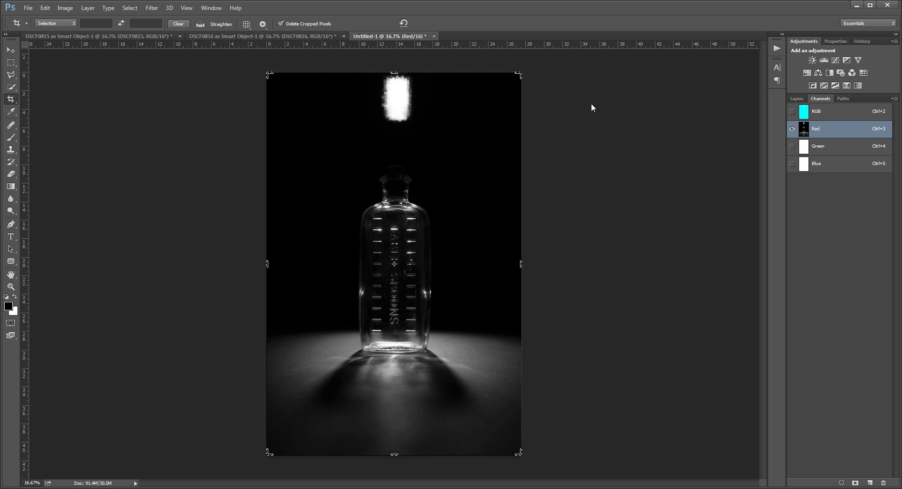
left_click(849, 170)
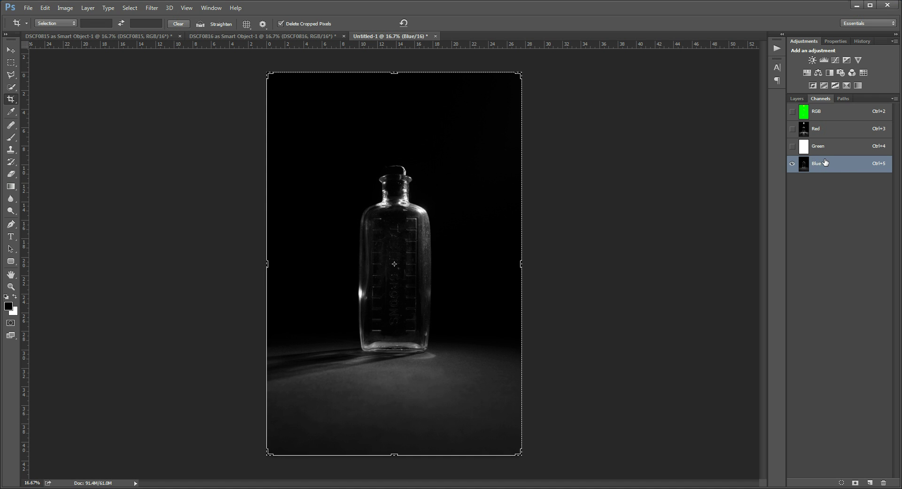
left_click(344, 36)
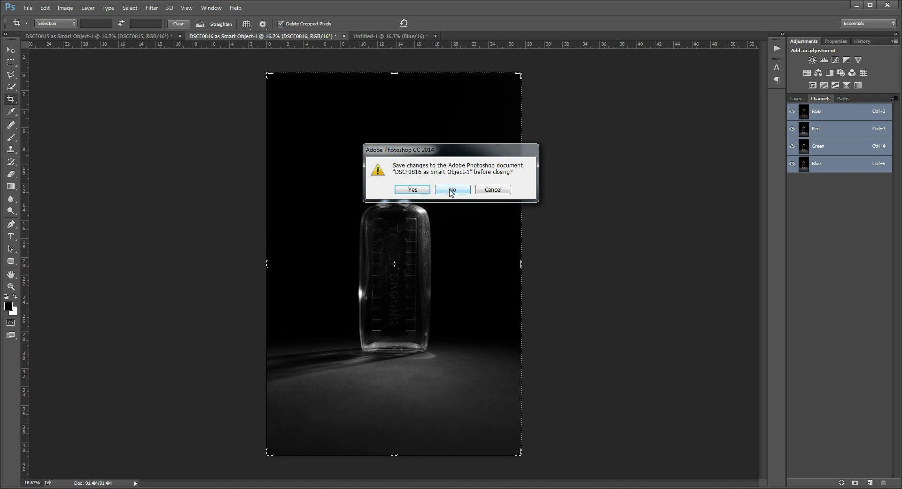
Close DSCF0816 unsaved and paste DSCF0815 into Untitled-1's Green channel.
left_click(108, 37)
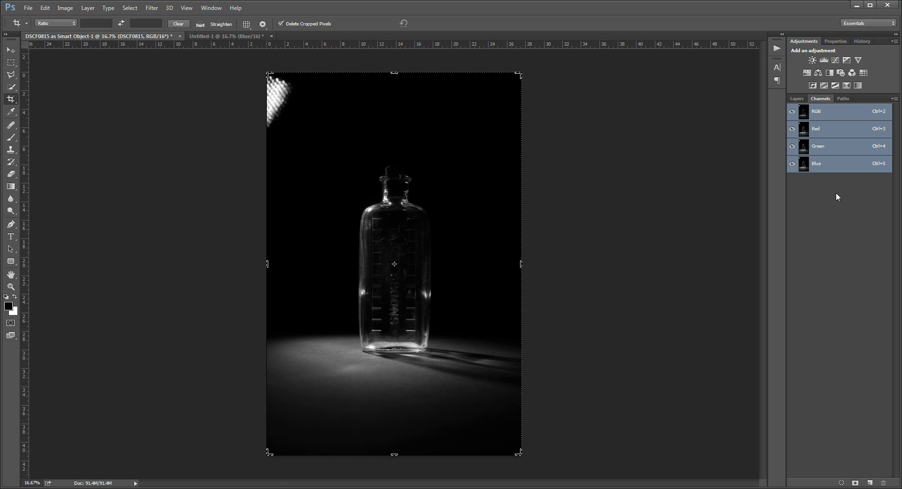
left_click(249, 38)
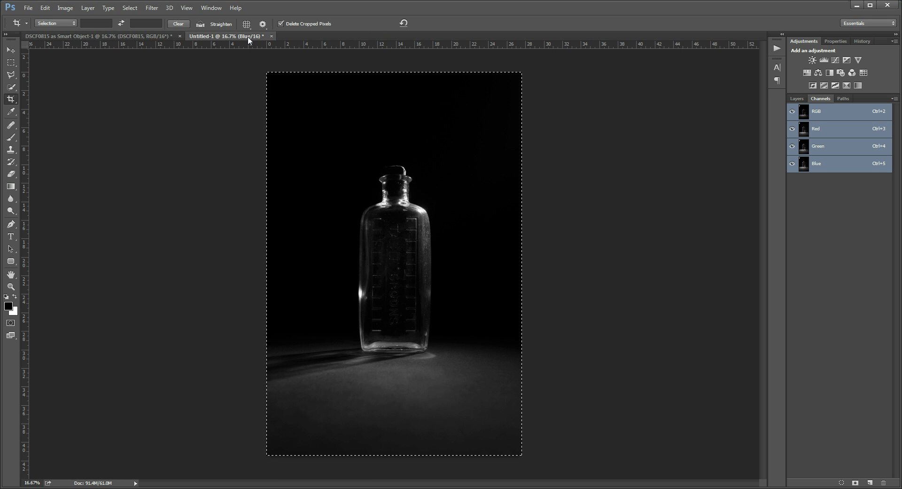
left_click(858, 151)
left_click_drag(857, 150, 856, 150)
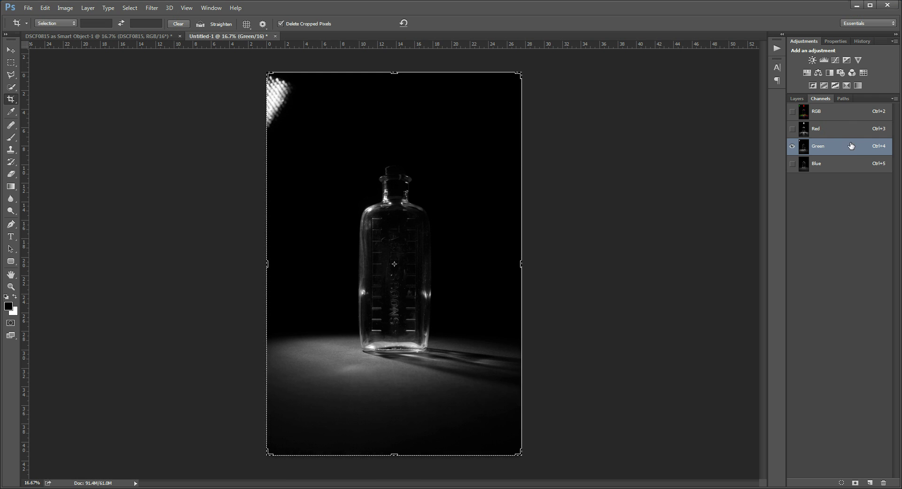
View the combined RGB composite and show its single Background layer in Layers.
left_click(833, 115)
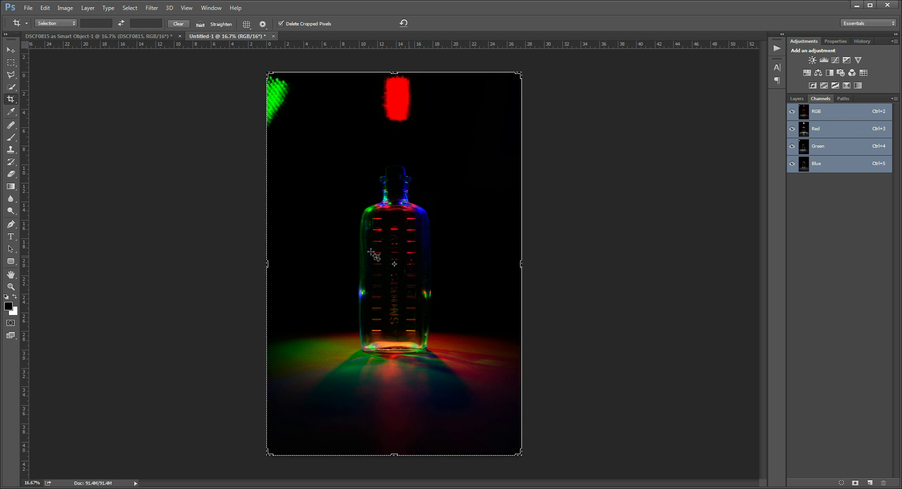
left_click(797, 99)
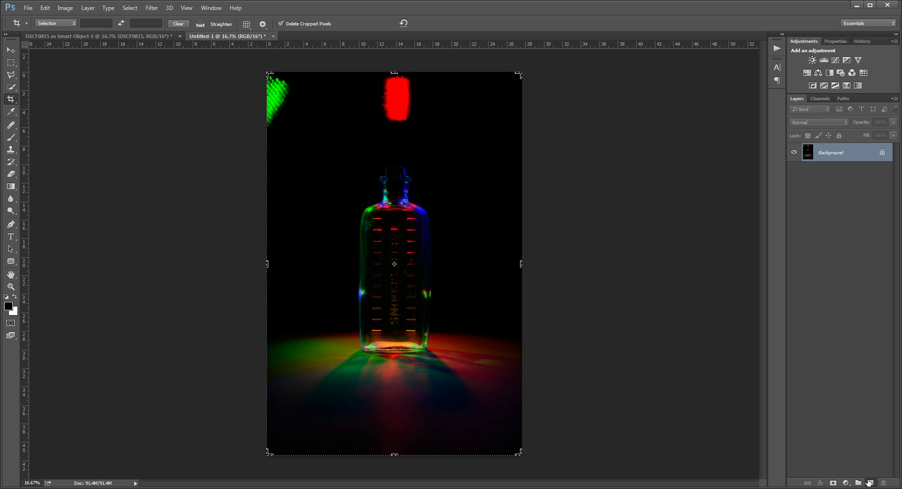
Add an empty Layer 1 above Background and select the Brush tool.
left_click(870, 482)
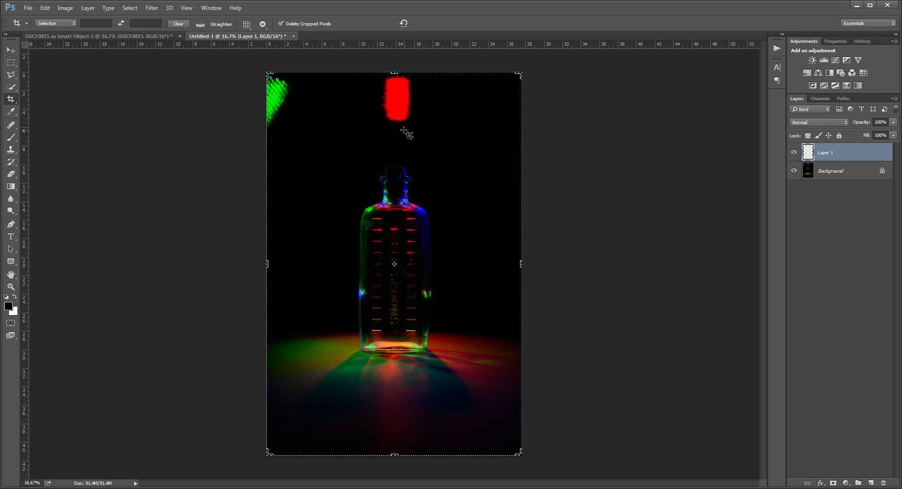
key("b")
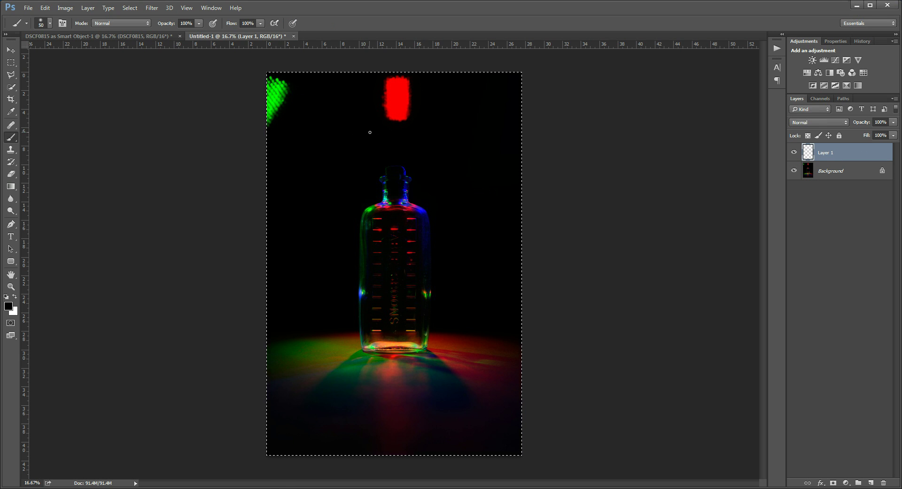